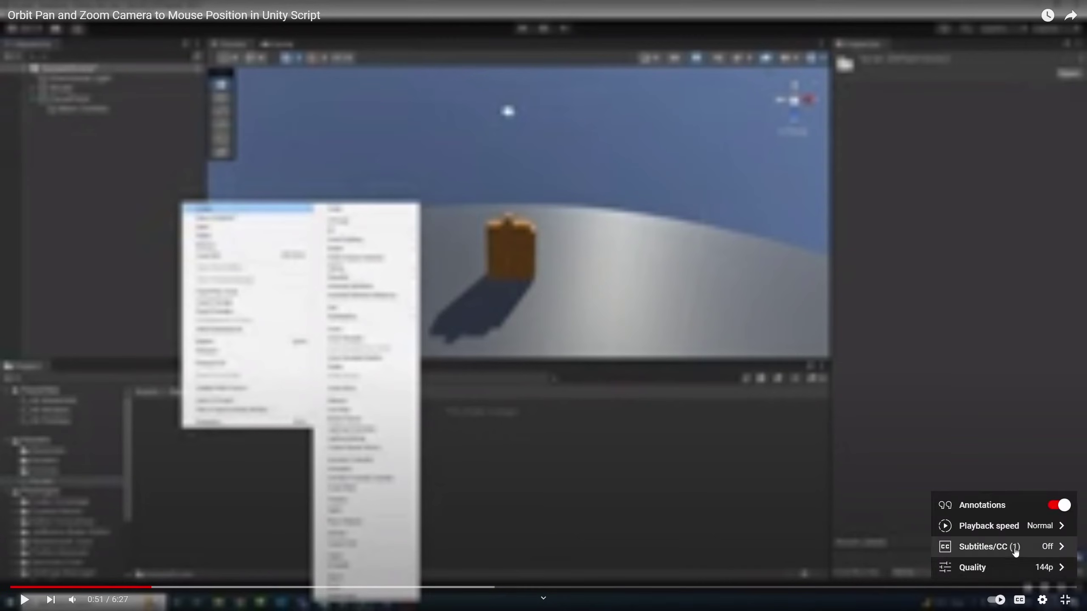
- Set the YouTube tutorial's playback quality to 1440p from the settings menu
{"action": "left_click", "coordinate": [1006, 568]}
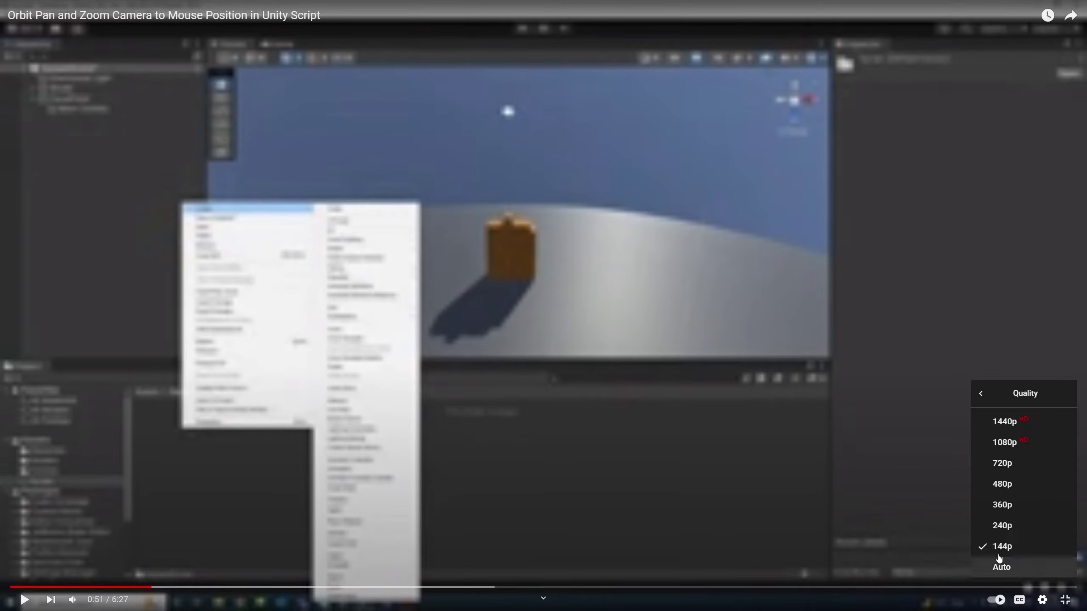
{"action": "left_click", "coordinate": [1011, 425]}
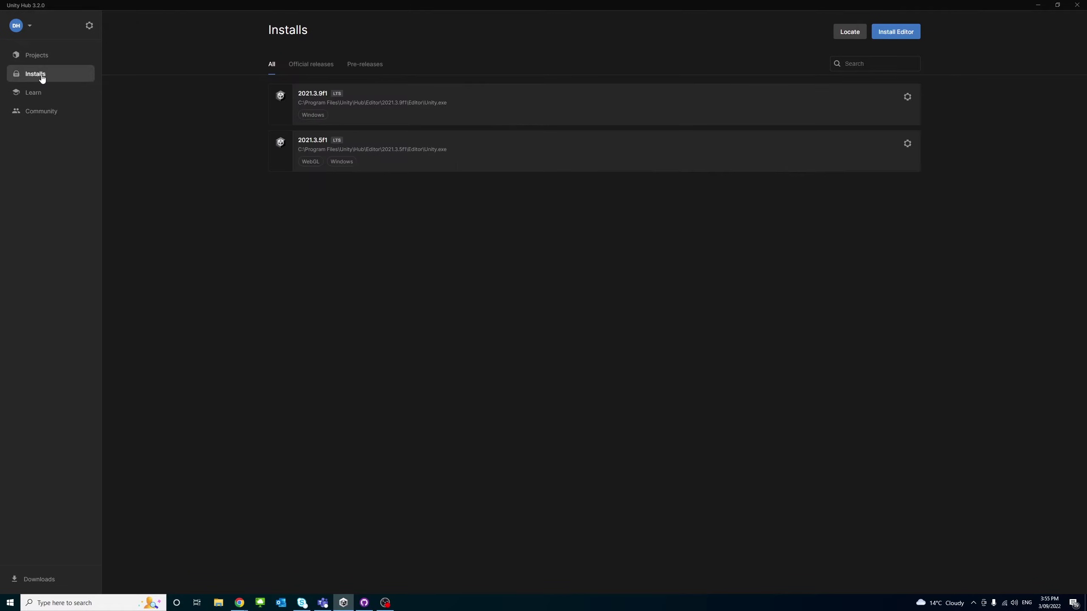
- Install the WebGL Build Support module for 2021.3.9f1, skipping Visual Studio Community 2019
{"action": "left_click", "coordinate": [906, 97]}
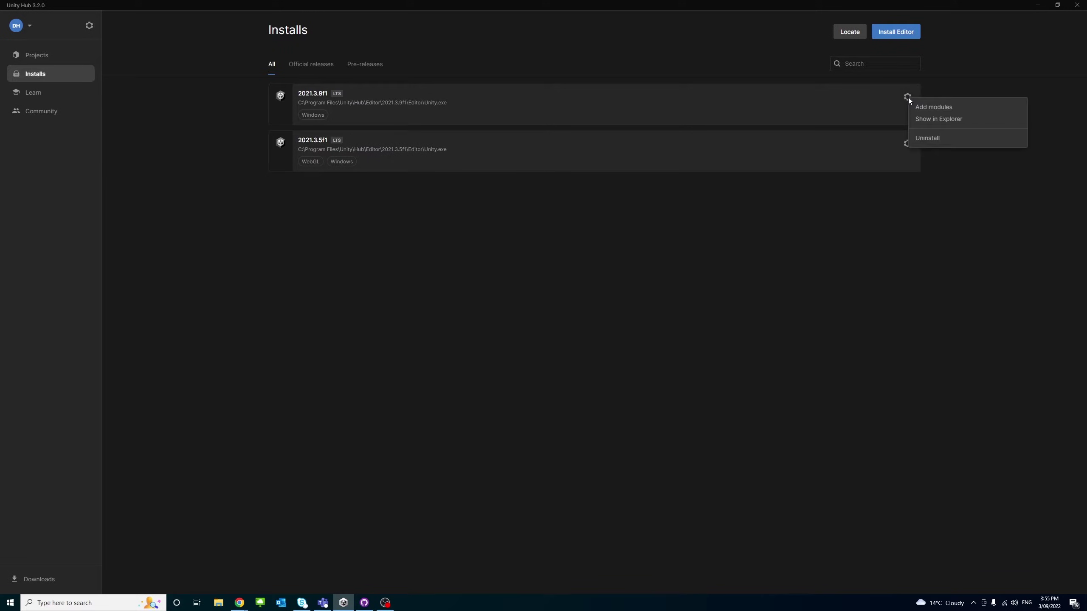
{"action": "left_click", "coordinate": [960, 108]}
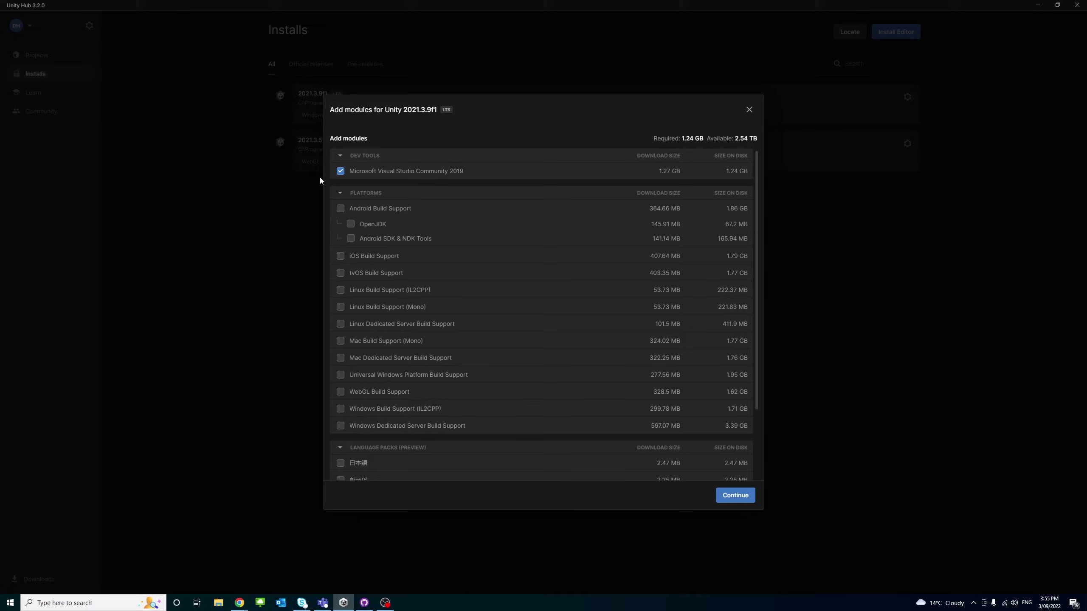
{"action": "left_click", "coordinate": [341, 171]}
{"action": "scroll", "coordinate": [370, 258], "scroll_direction": "down", "scroll_amount": 2}
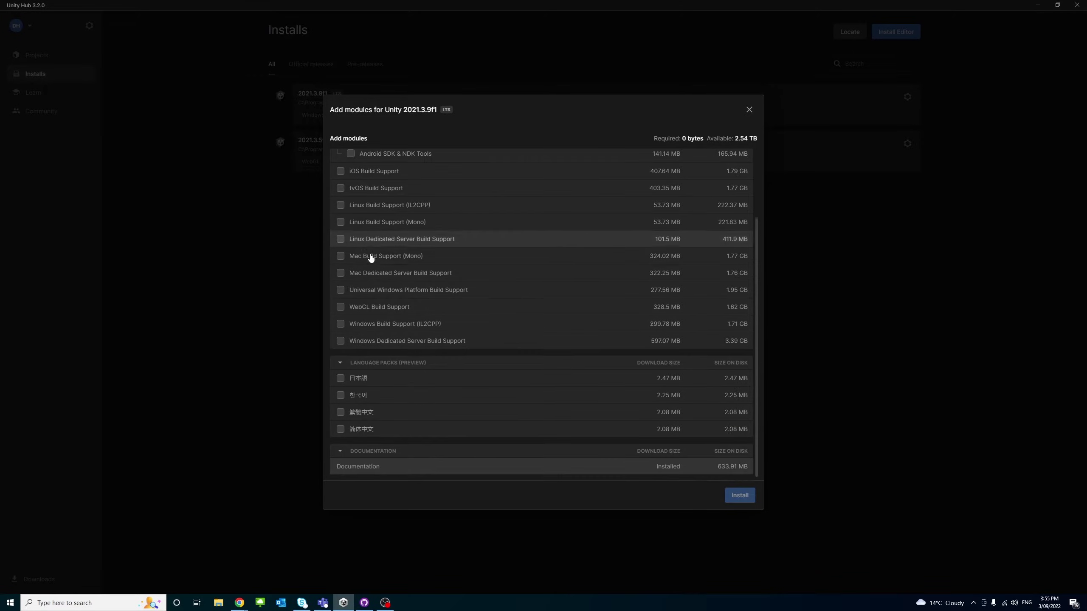
{"action": "left_click", "coordinate": [340, 309]}
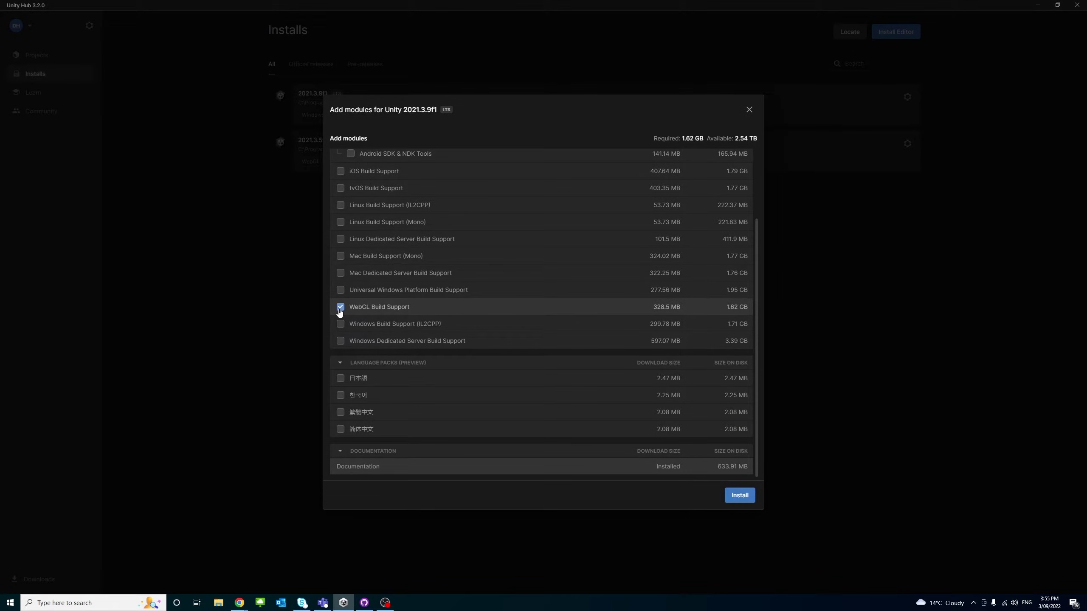
{"action": "left_click", "coordinate": [740, 497]}
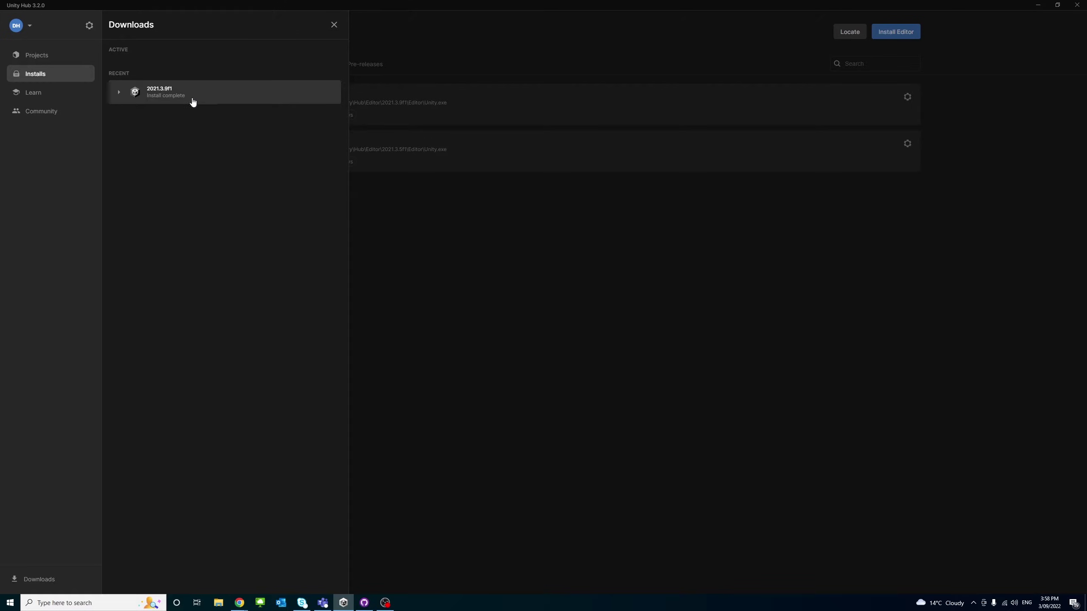
{"action": "left_click", "coordinate": [333, 25]}
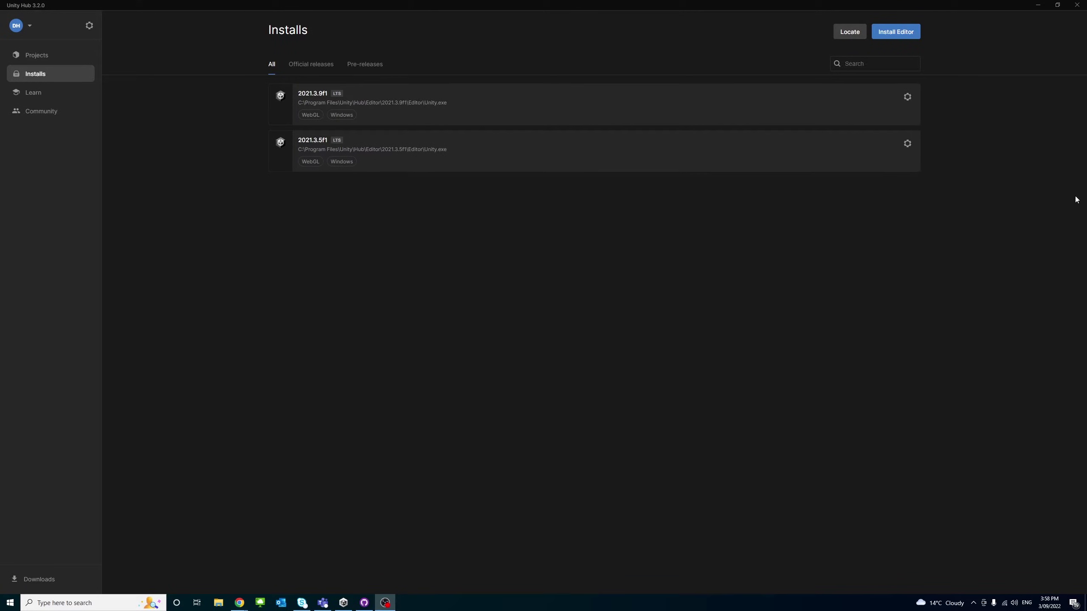
- Launch My project (1) from the Unity Hub Projects list
{"action": "left_click", "coordinate": [37, 55]}
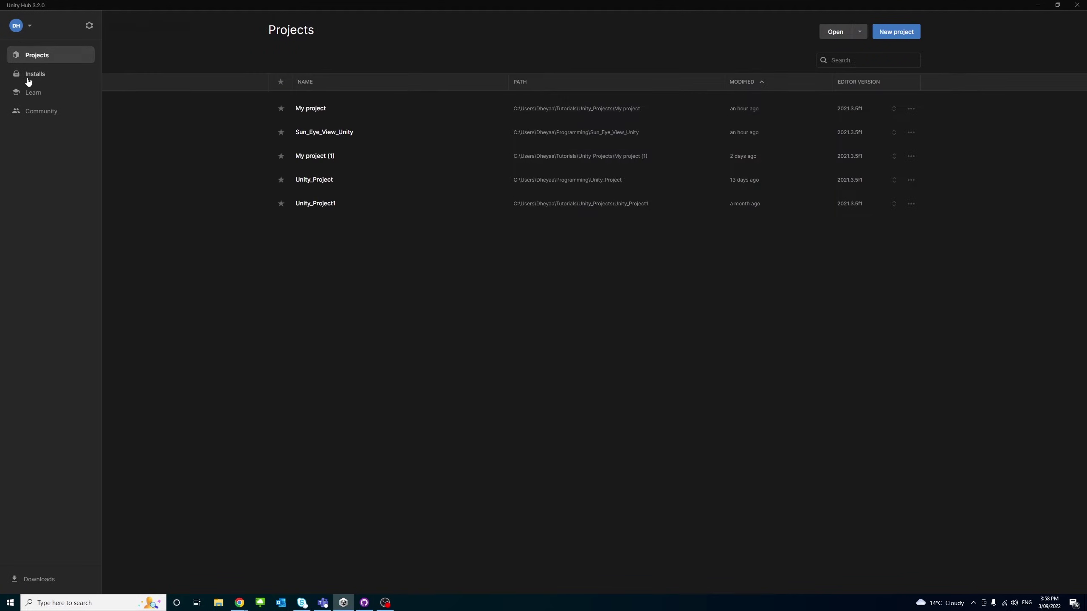
{"action": "left_click", "coordinate": [326, 158]}
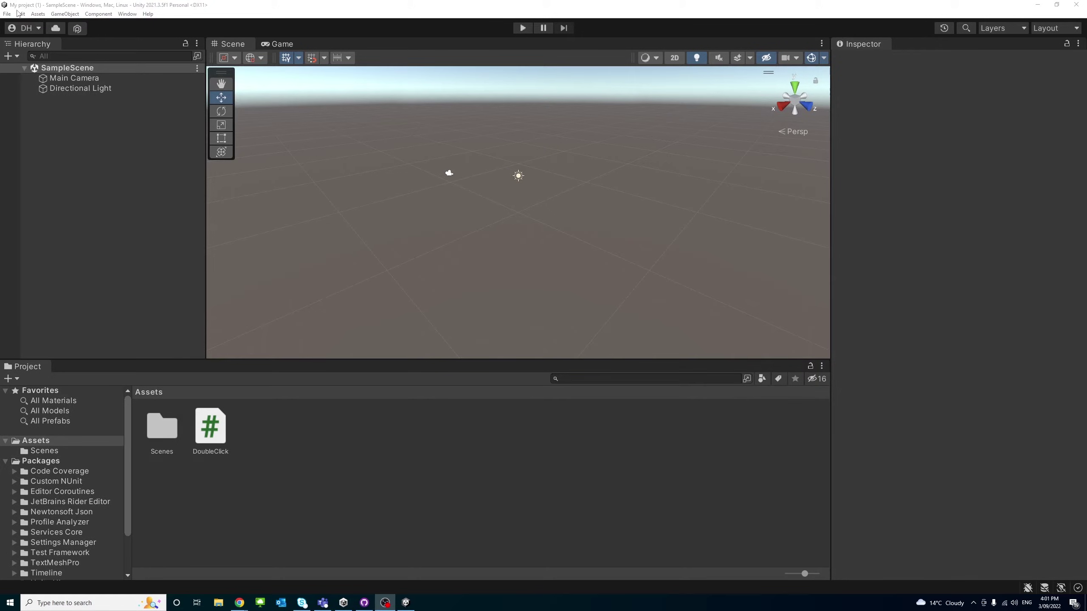
- Open the Package Manager showing all Unity Registry packages
{"action": "left_click", "coordinate": [128, 13]}
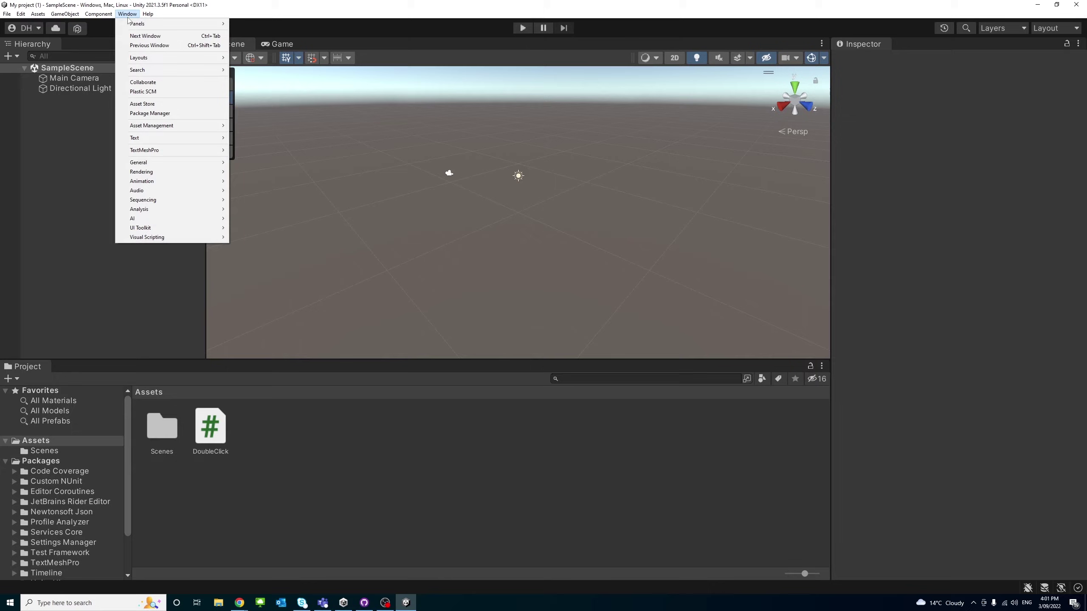
{"action": "left_click", "coordinate": [157, 112]}
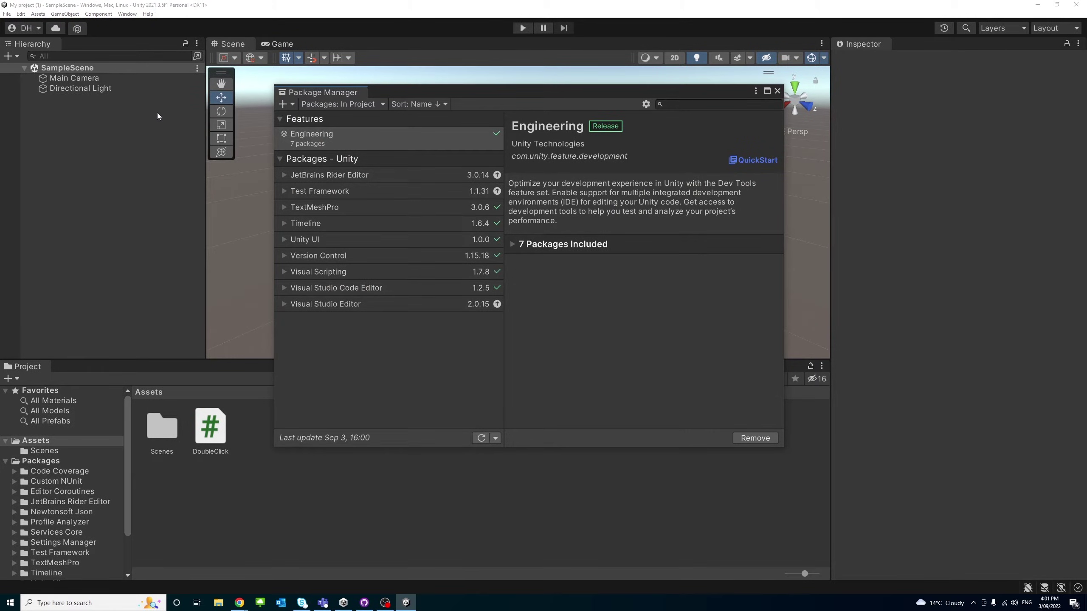
{"action": "left_click", "coordinate": [361, 105]}
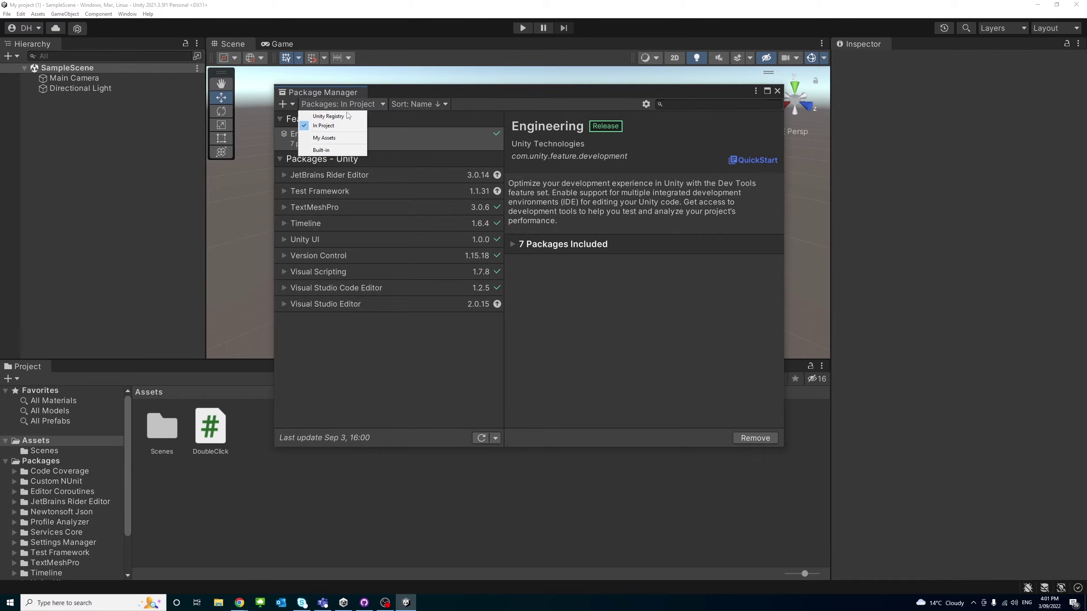
{"action": "left_click", "coordinate": [347, 116]}
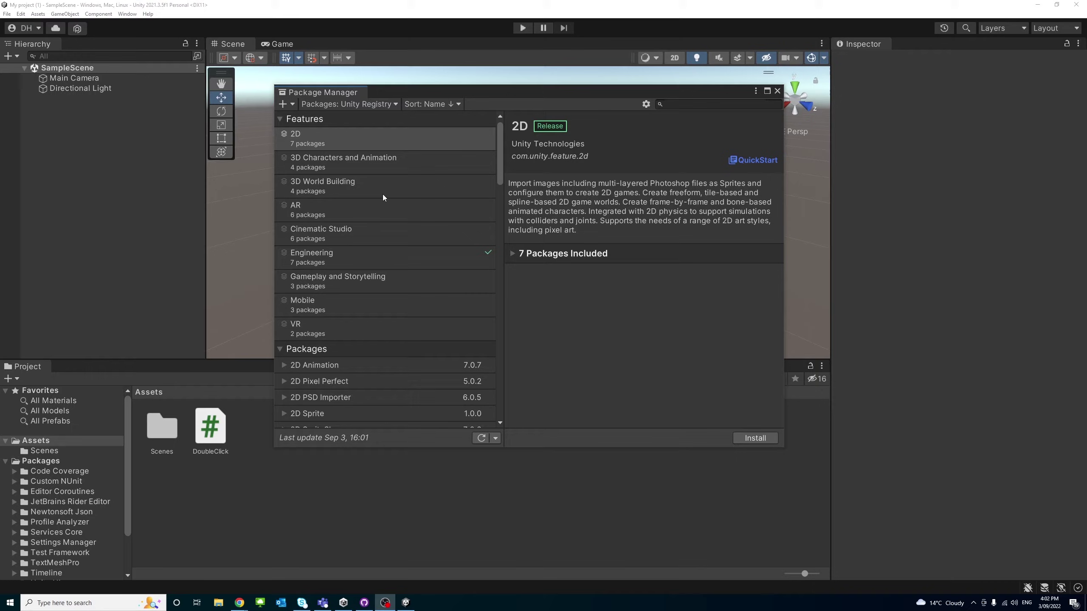
{"action": "scroll", "coordinate": [383, 197], "scroll_direction": "down", "scroll_amount": 1}
{"action": "scroll", "coordinate": [381, 199], "scroll_direction": "down", "scroll_amount": 2}
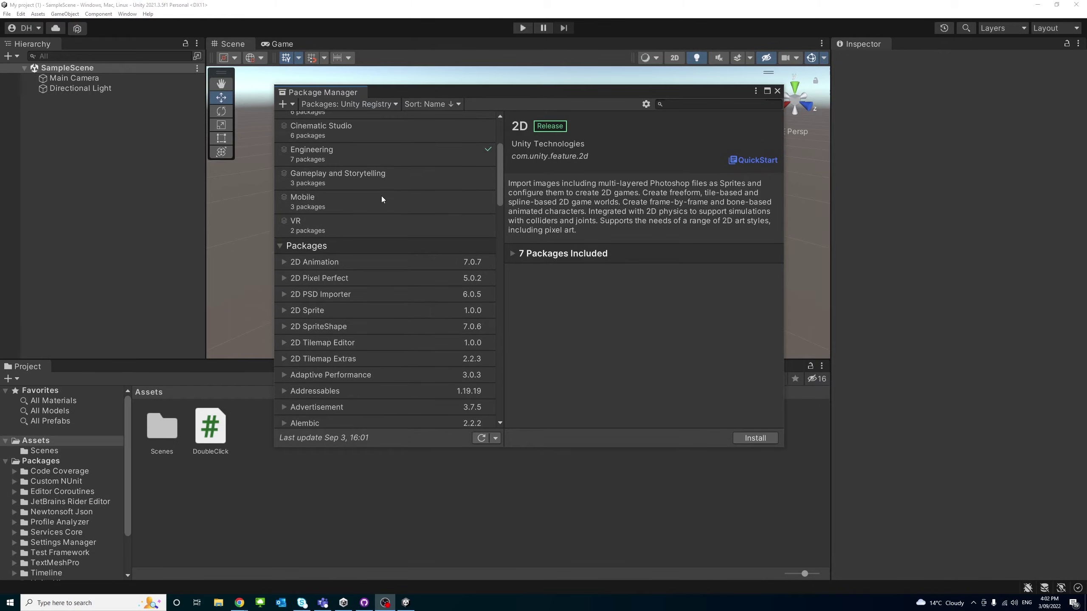
{"action": "scroll", "coordinate": [381, 195], "scroll_direction": "up", "scroll_amount": 2}
{"action": "scroll", "coordinate": [381, 195], "scroll_direction": "up", "scroll_amount": 1}
{"action": "scroll", "coordinate": [381, 196], "scroll_direction": "down", "scroll_amount": 1}
{"action": "scroll", "coordinate": [380, 197], "scroll_direction": "down", "scroll_amount": 5}
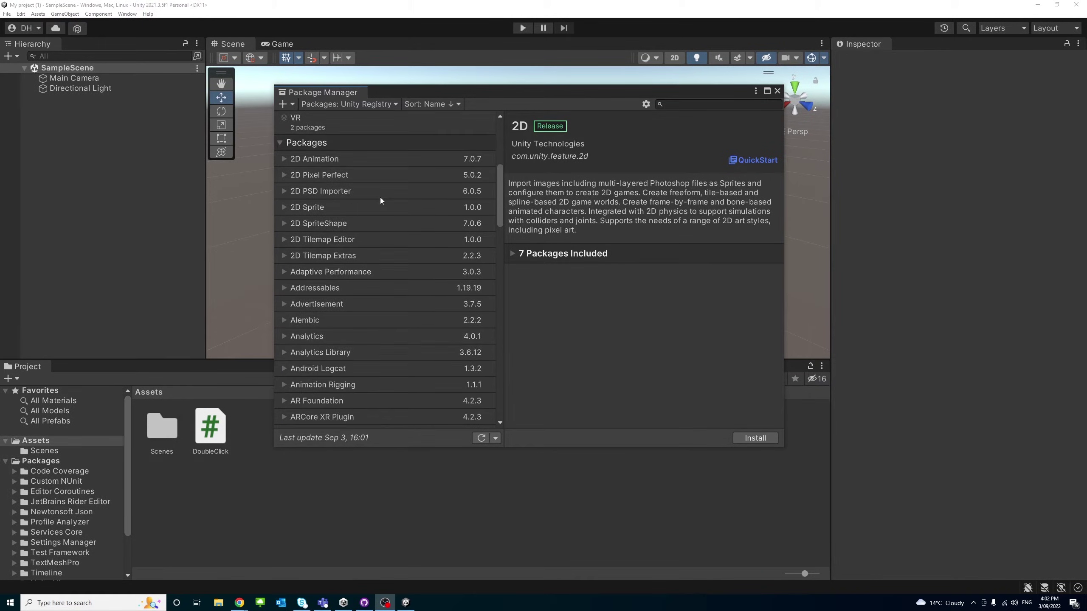
{"action": "scroll", "coordinate": [381, 197], "scroll_direction": "down", "scroll_amount": 1}
{"action": "scroll", "coordinate": [381, 197], "scroll_direction": "down", "scroll_amount": 2}
{"action": "scroll", "coordinate": [380, 197], "scroll_direction": "down", "scroll_amount": 4}
{"action": "scroll", "coordinate": [381, 198], "scroll_direction": "down", "scroll_amount": 1}
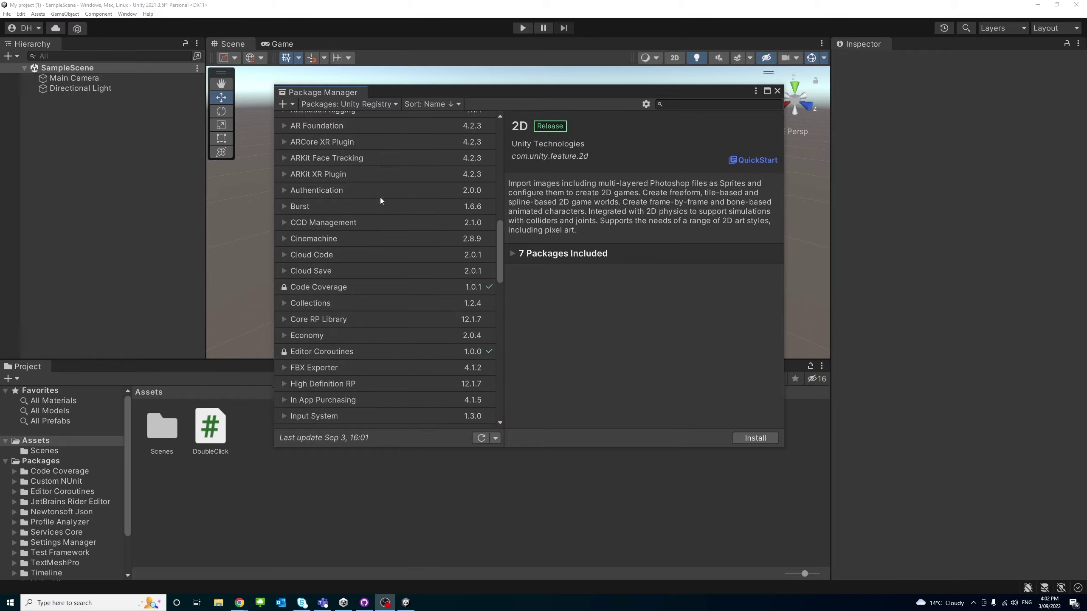
{"action": "scroll", "coordinate": [380, 197], "scroll_direction": "down", "scroll_amount": 4}
{"action": "scroll", "coordinate": [381, 197], "scroll_direction": "down", "scroll_amount": 3}
{"action": "scroll", "coordinate": [381, 197], "scroll_direction": "down", "scroll_amount": 2}
{"action": "scroll", "coordinate": [380, 197], "scroll_direction": "down", "scroll_amount": 3}
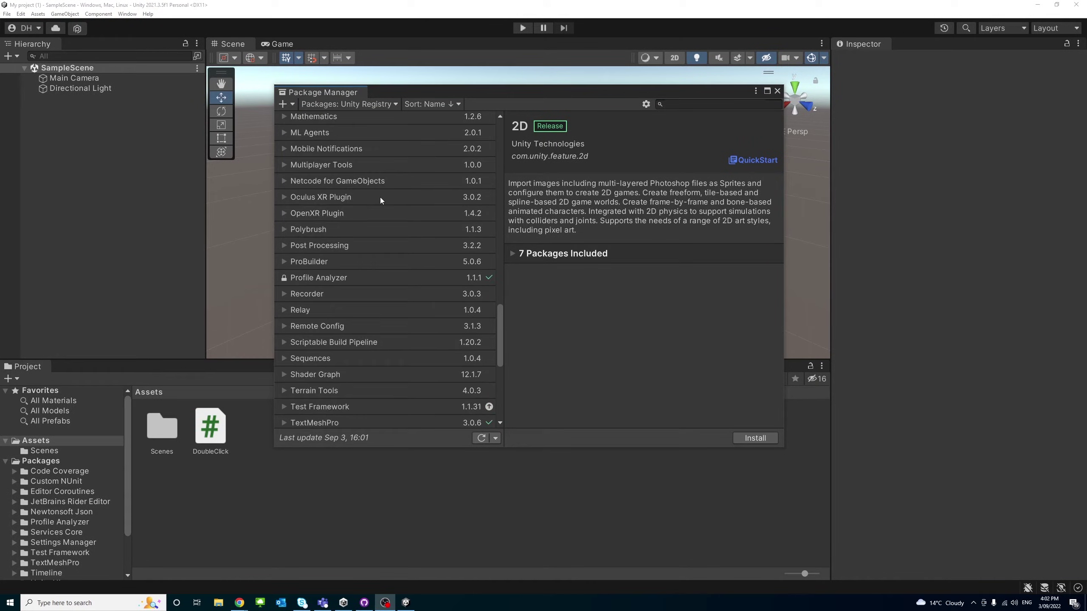
{"action": "scroll", "coordinate": [381, 197], "scroll_direction": "down", "scroll_amount": 2}
{"action": "scroll", "coordinate": [380, 197], "scroll_direction": "down", "scroll_amount": 2}
{"action": "scroll", "coordinate": [381, 197], "scroll_direction": "down", "scroll_amount": 2}
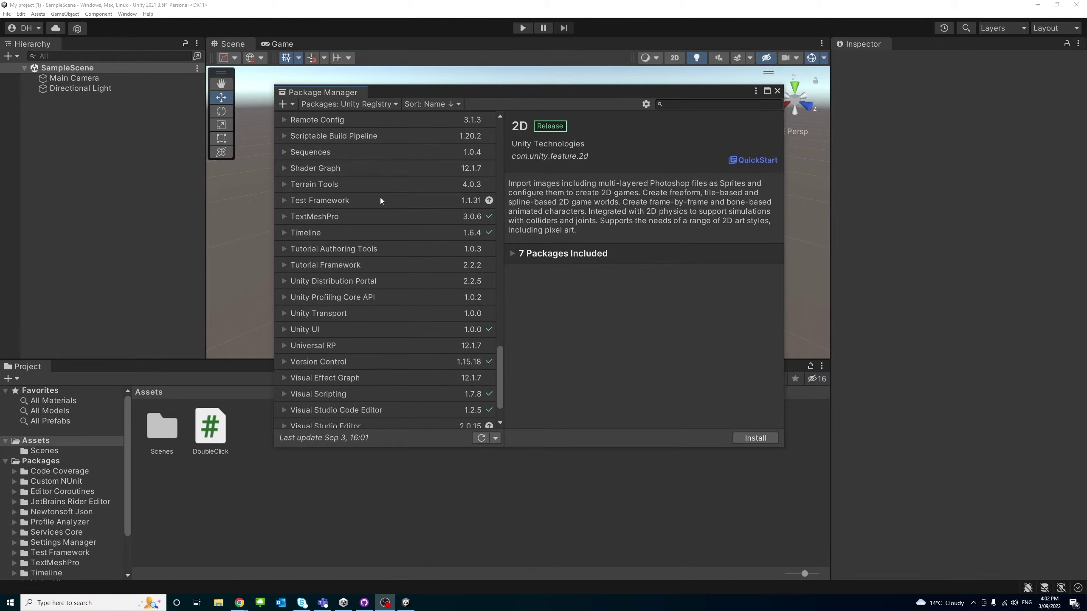
{"action": "scroll", "coordinate": [381, 198], "scroll_direction": "down", "scroll_amount": 1}
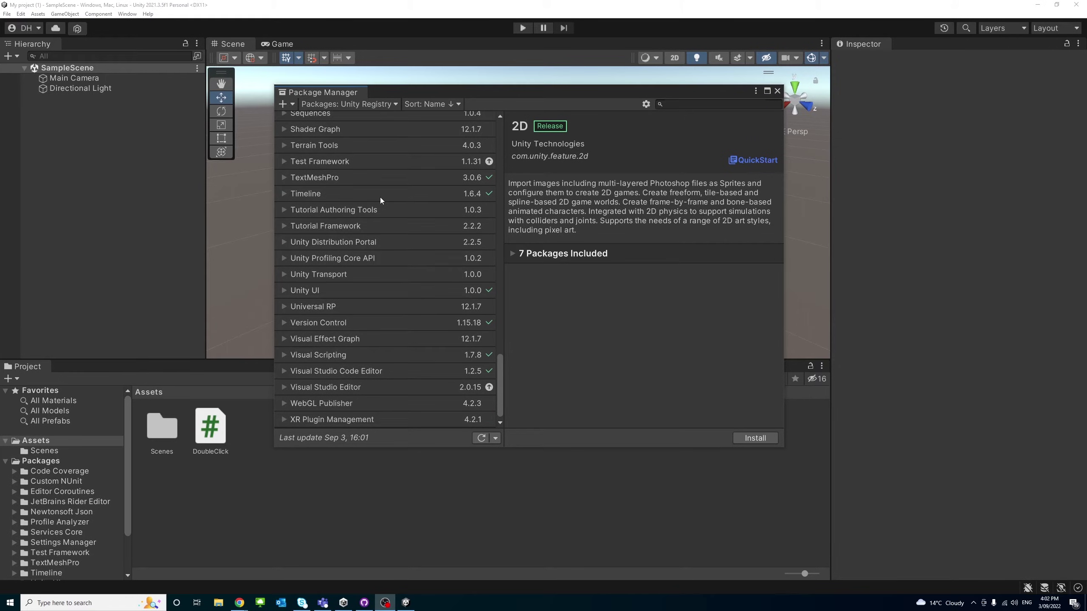
- Install WebGL Publisher and filter the package list to In Project
{"action": "left_click", "coordinate": [330, 403]}
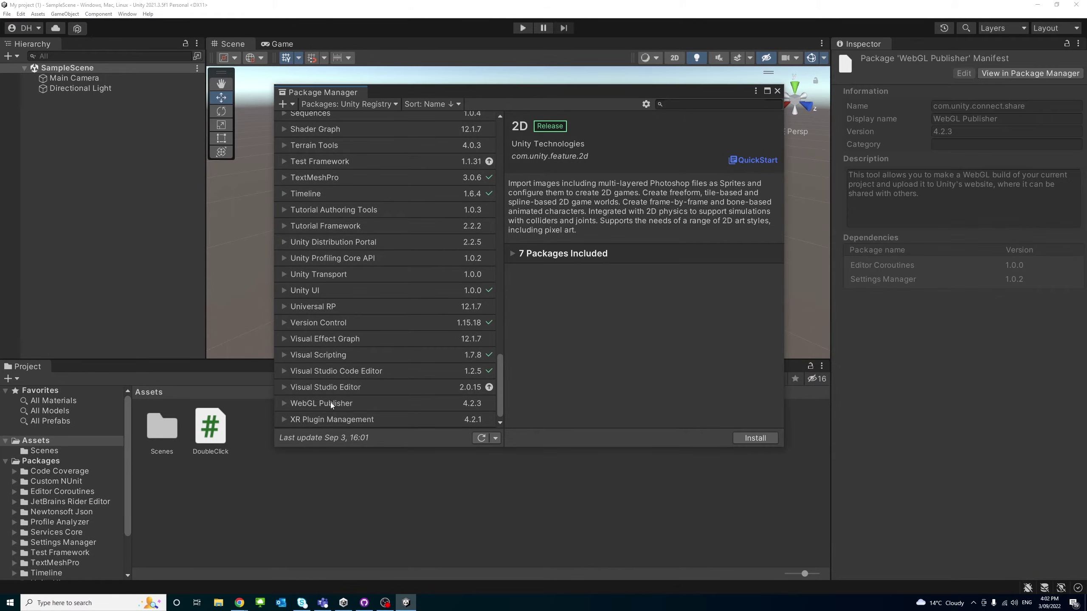
{"action": "left_click", "coordinate": [750, 439]}
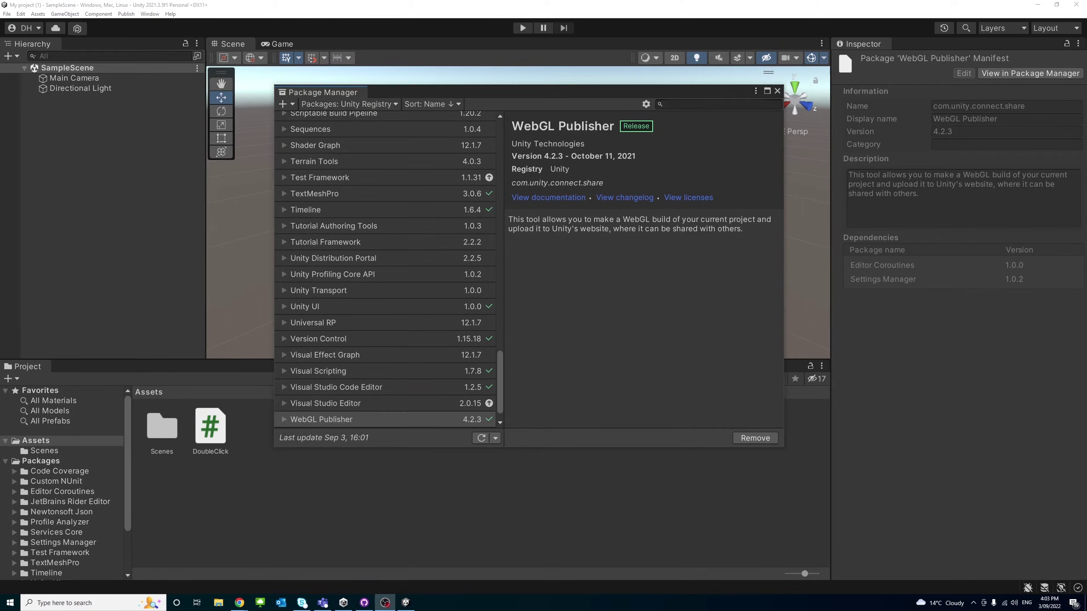
{"action": "left_click", "coordinate": [354, 106]}
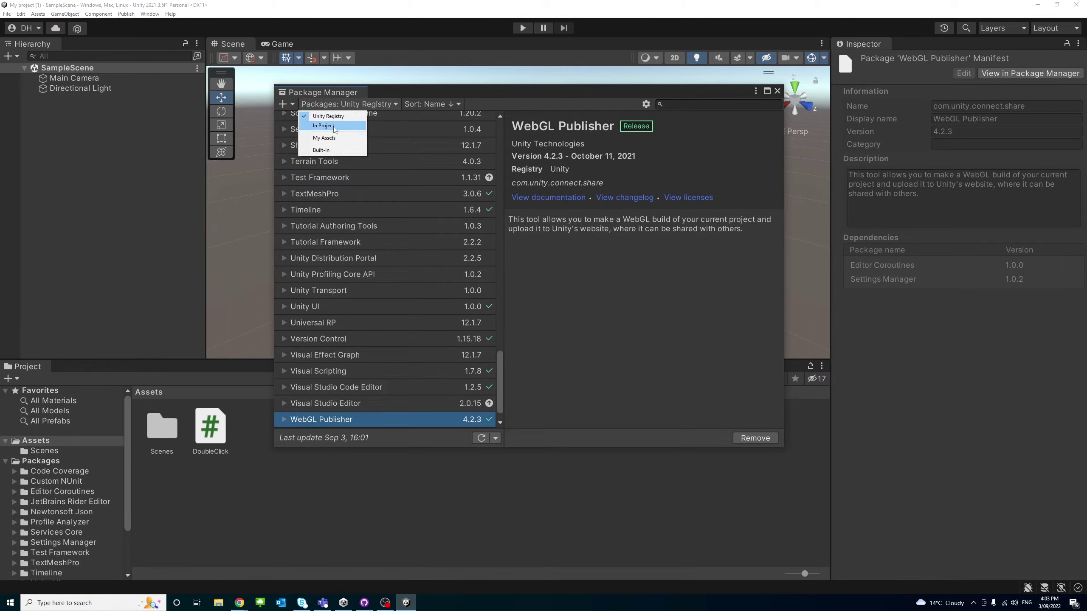
{"action": "left_click", "coordinate": [336, 126]}
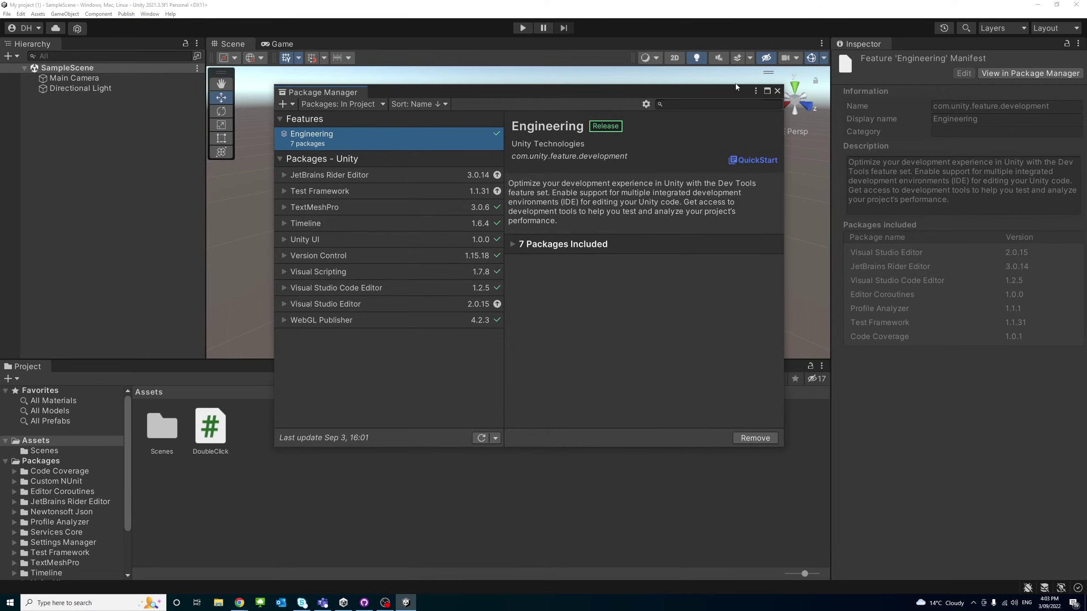
- Build and publish via Publish > WebGL Project, switching to WebGL with output in WebGL Builds
{"action": "left_click", "coordinate": [776, 91]}
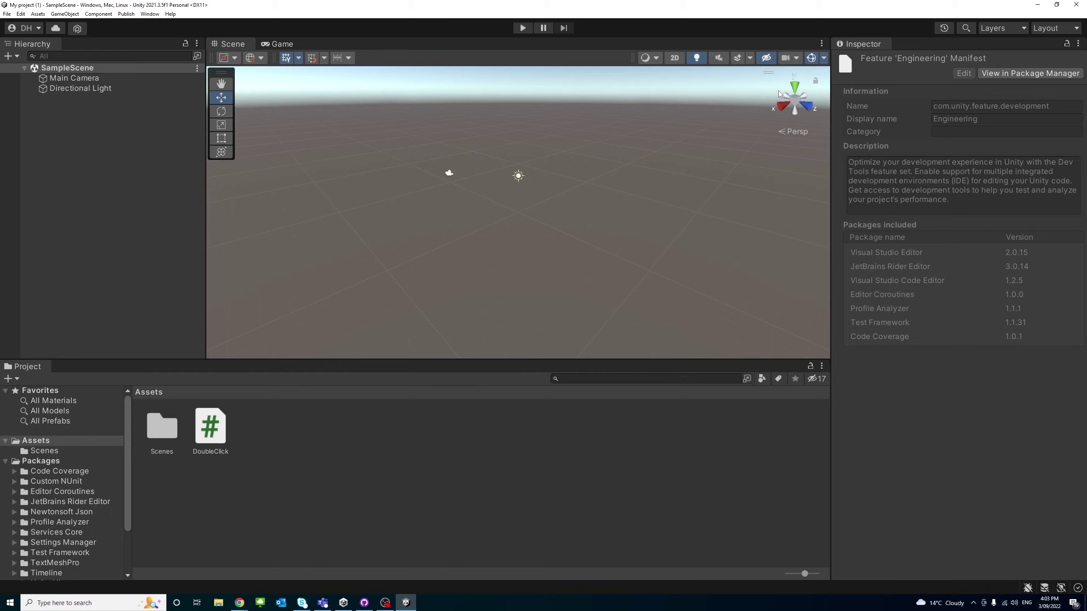
{"action": "left_click", "coordinate": [127, 15]}
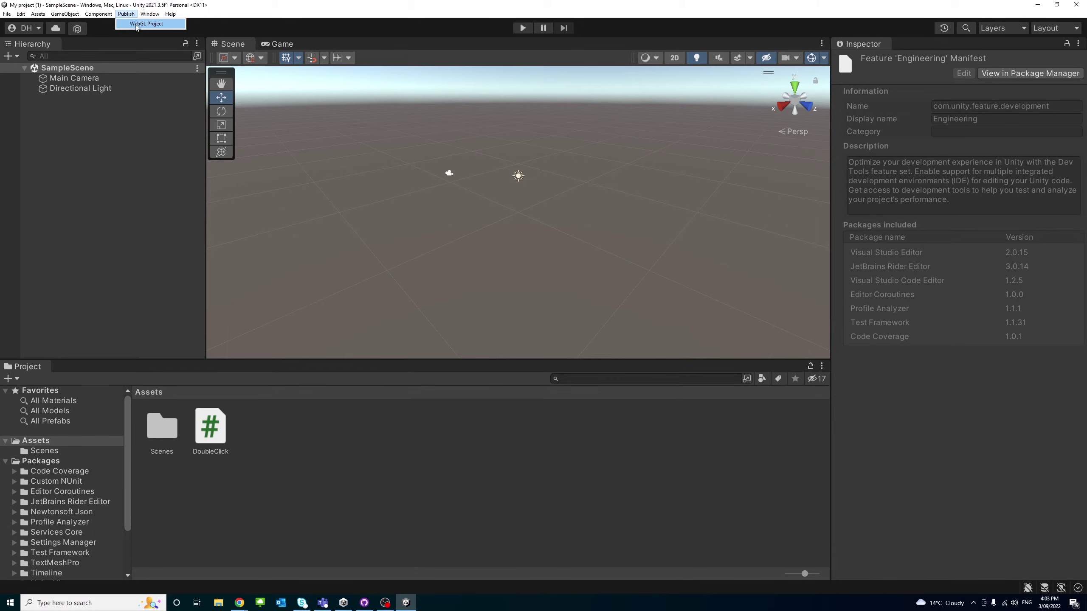
{"action": "left_click", "coordinate": [136, 24]}
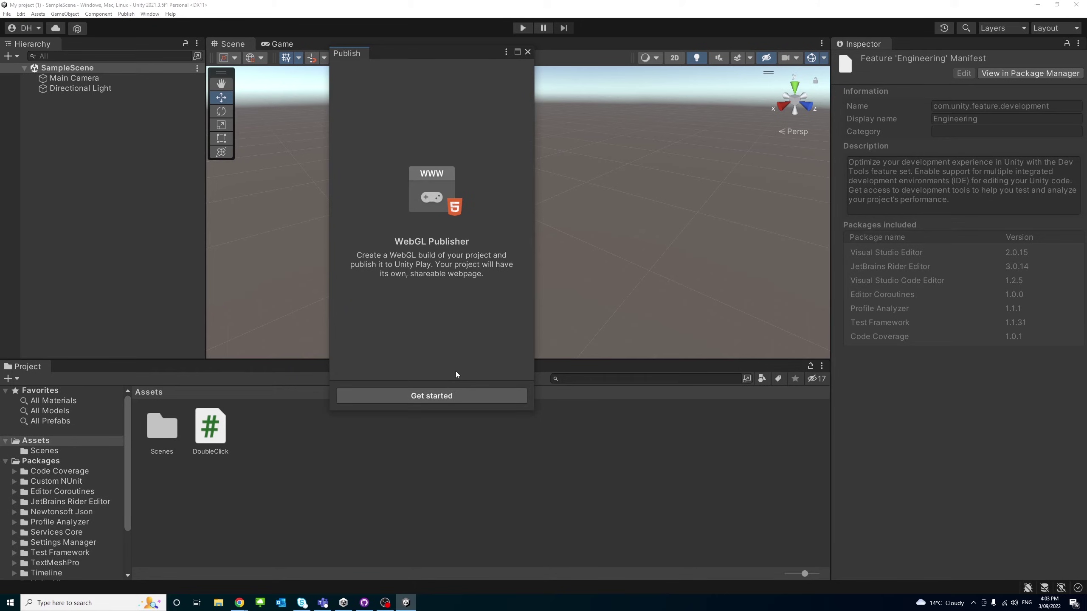
{"action": "left_click", "coordinate": [469, 397]}
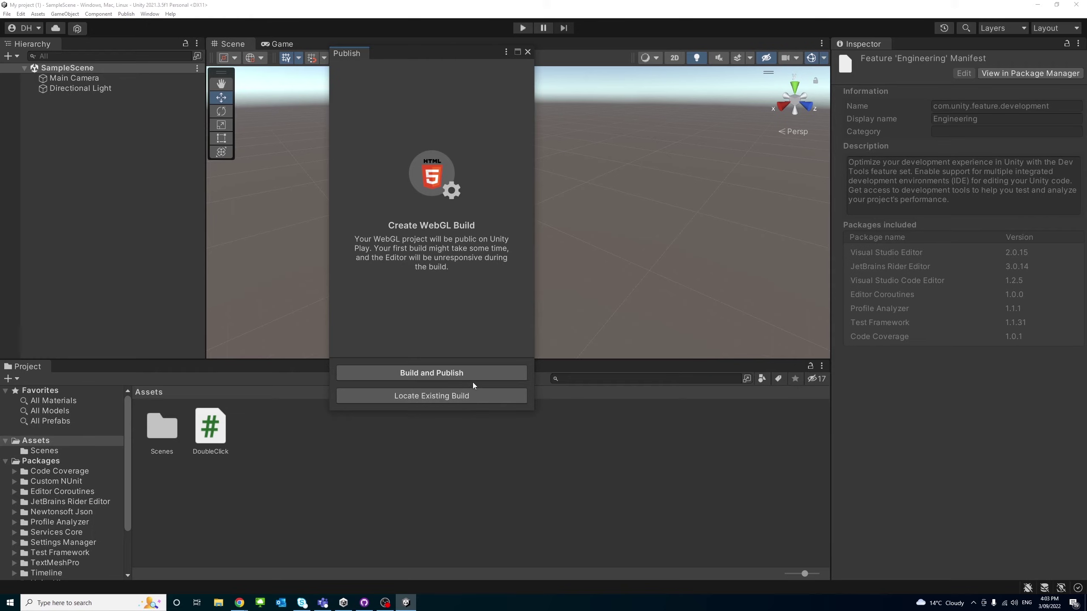
{"action": "left_click", "coordinate": [463, 374]}
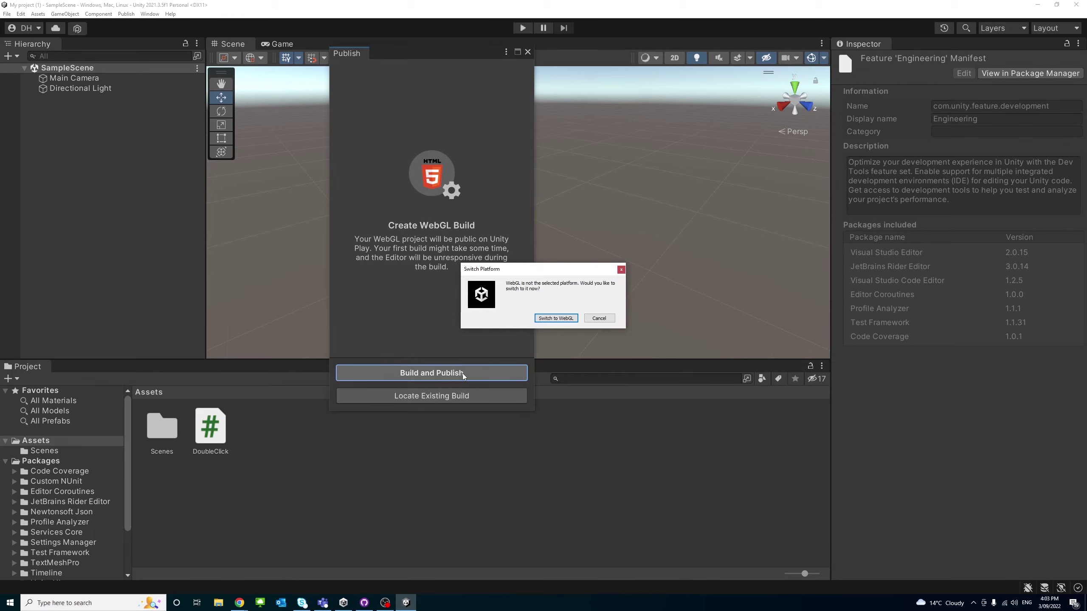
{"action": "left_click", "coordinate": [542, 321]}
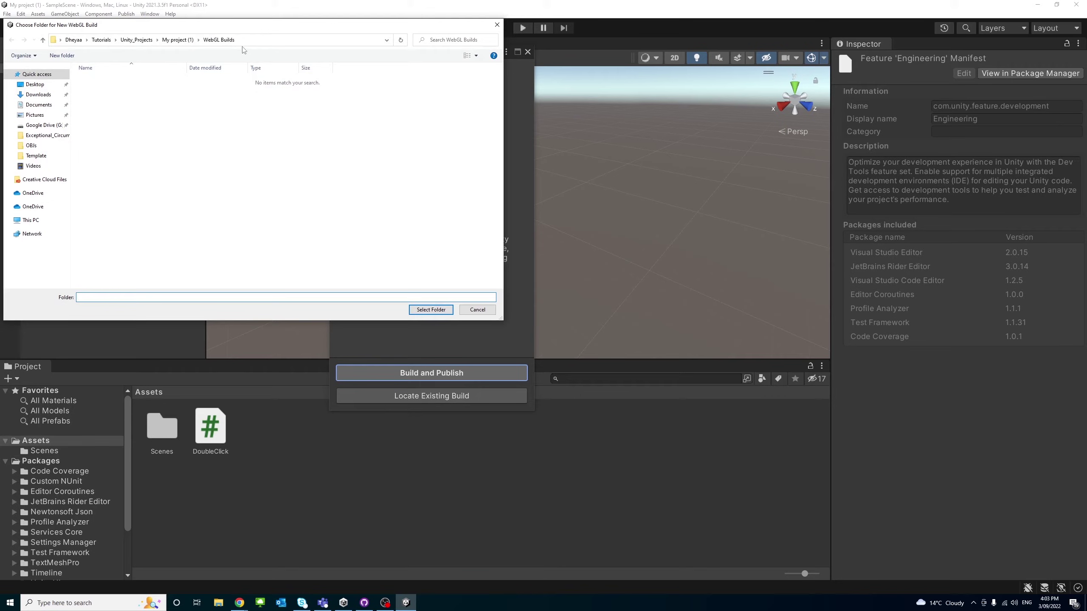
{"action": "left_click", "coordinate": [430, 312]}
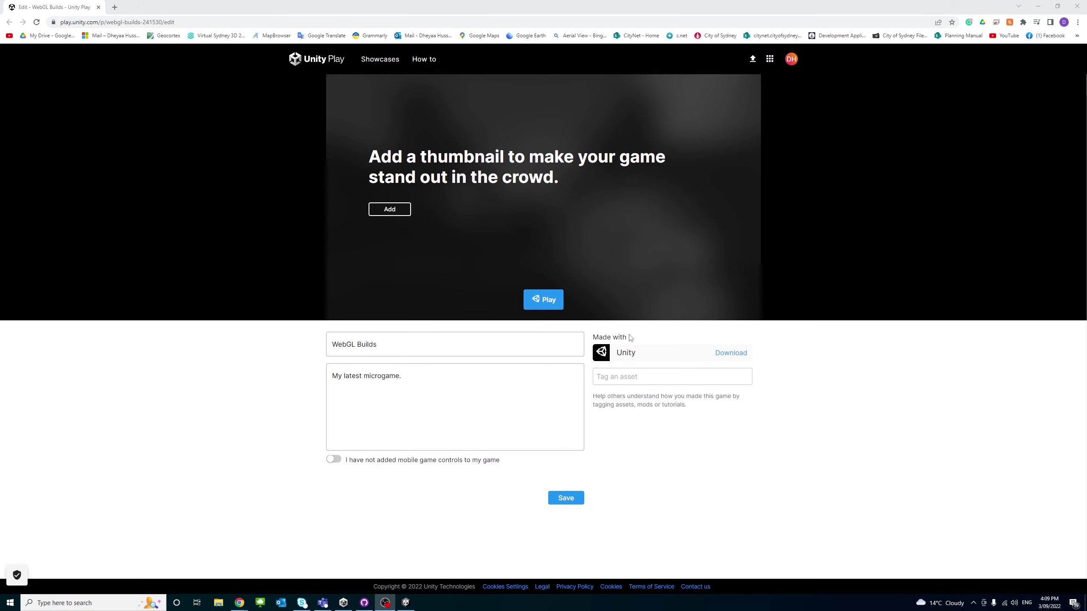
- Play the WebGL Builds game, check the browser console, save the preview, and go fullscreen
{"action": "left_click", "coordinate": [546, 301]}
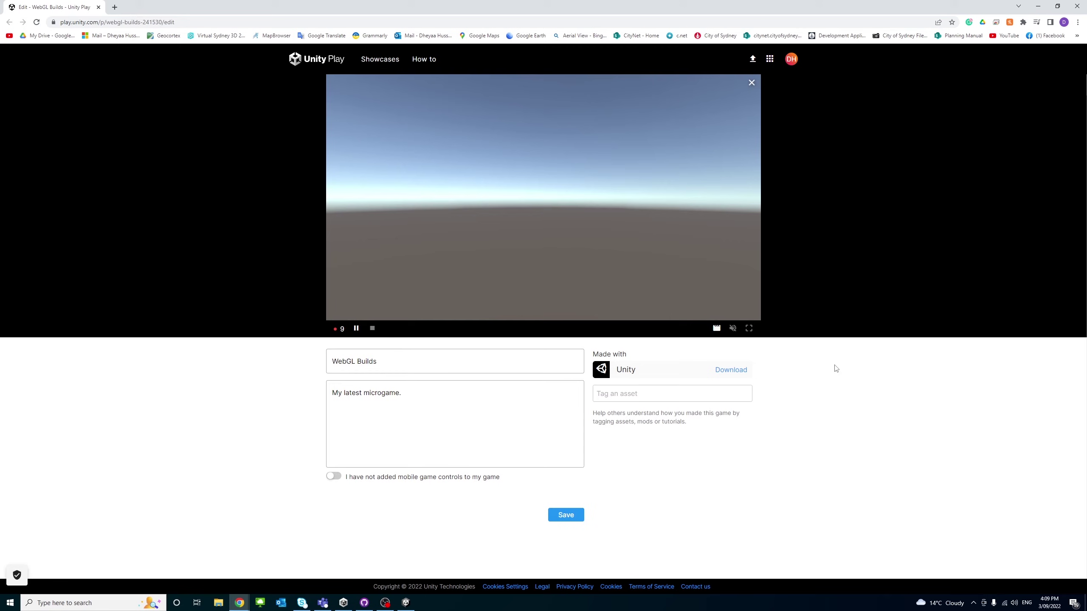
{"action": "key", "text": "F12"}
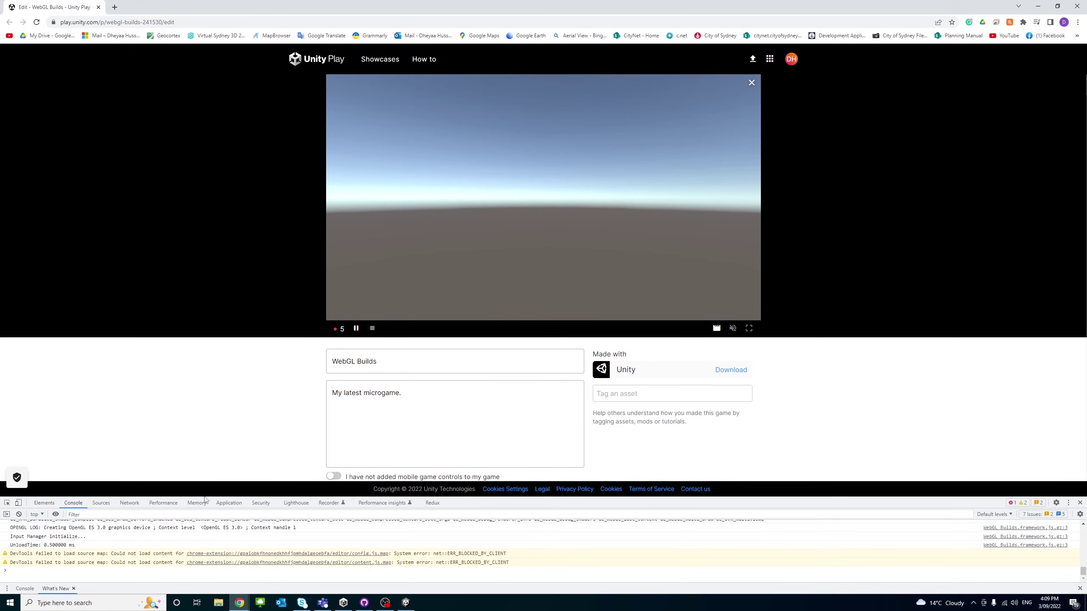
{"action": "left_click_drag", "start_coordinate": [206, 498], "coordinate": [209, 465]}
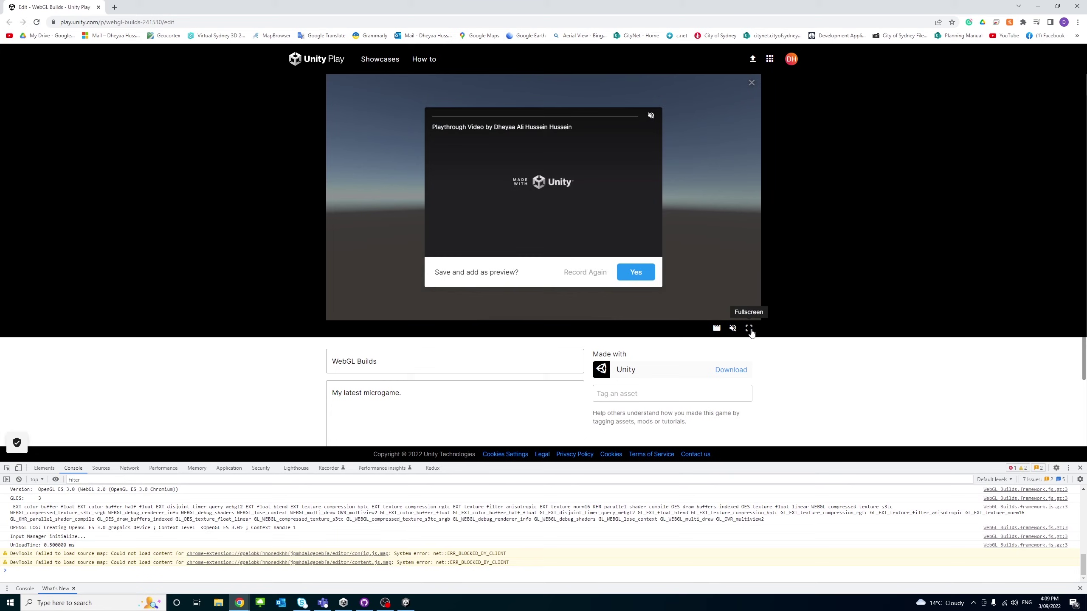
{"action": "left_click", "coordinate": [637, 274]}
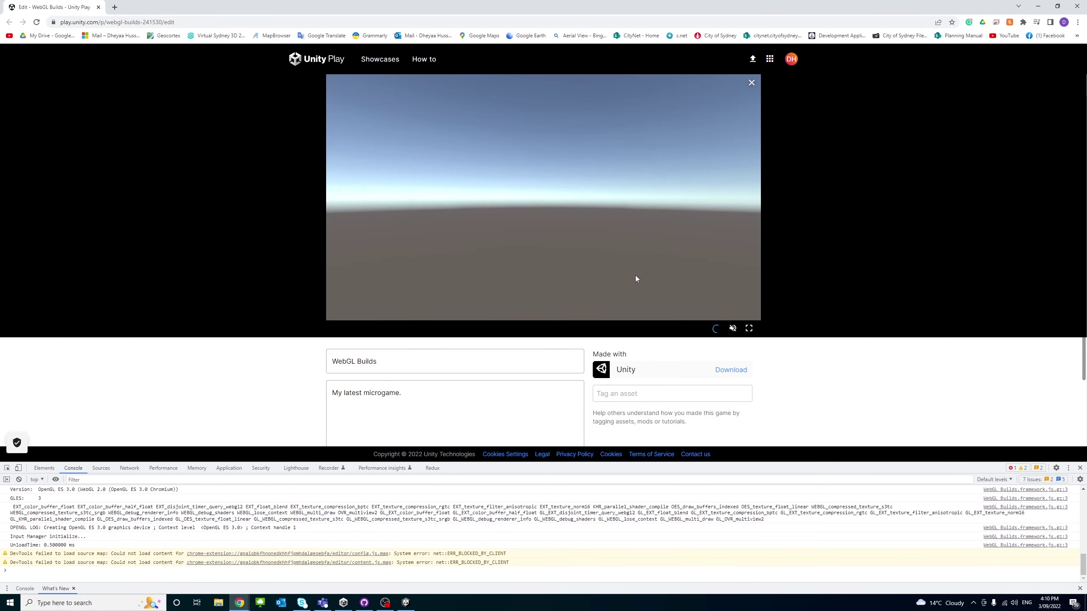
{"action": "left_click", "coordinate": [749, 329]}
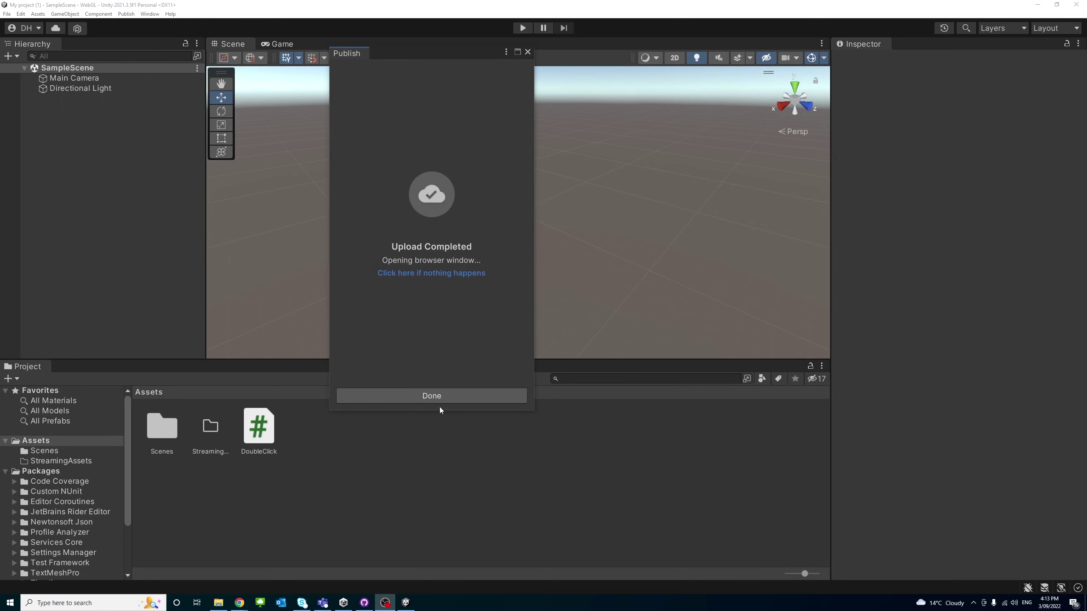
- Dismiss the Upload Completed notice, close the Publish panel, and switch to File Explorer
{"action": "left_click", "coordinate": [432, 397]}
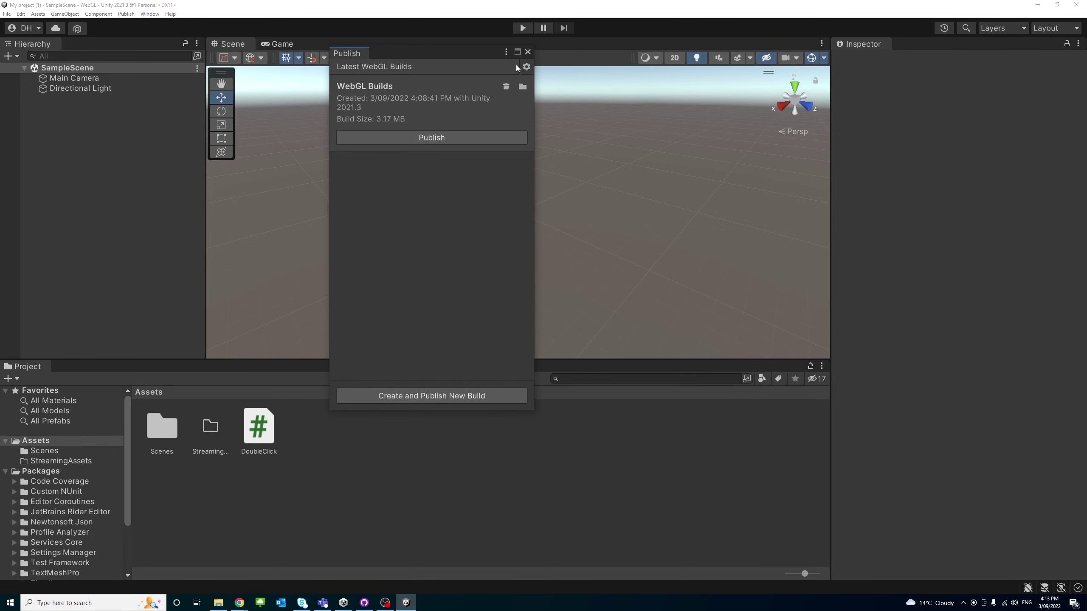
{"action": "left_click", "coordinate": [528, 54]}
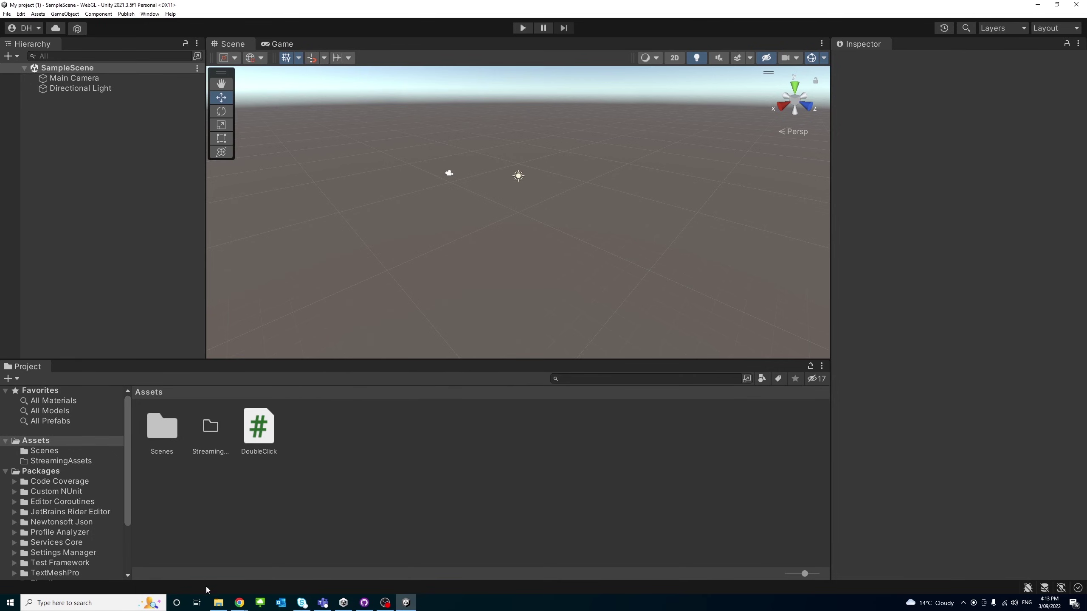
{"action": "left_click", "coordinate": [218, 603]}
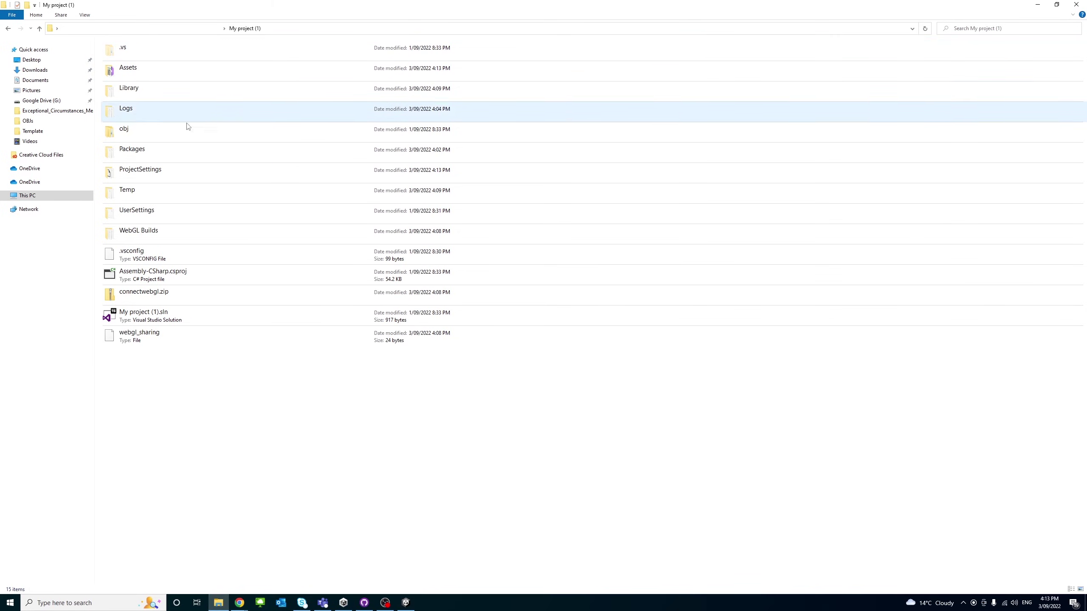
- Open the WebGL Builds folder and select index.html
{"action": "double_click", "coordinate": [160, 233]}
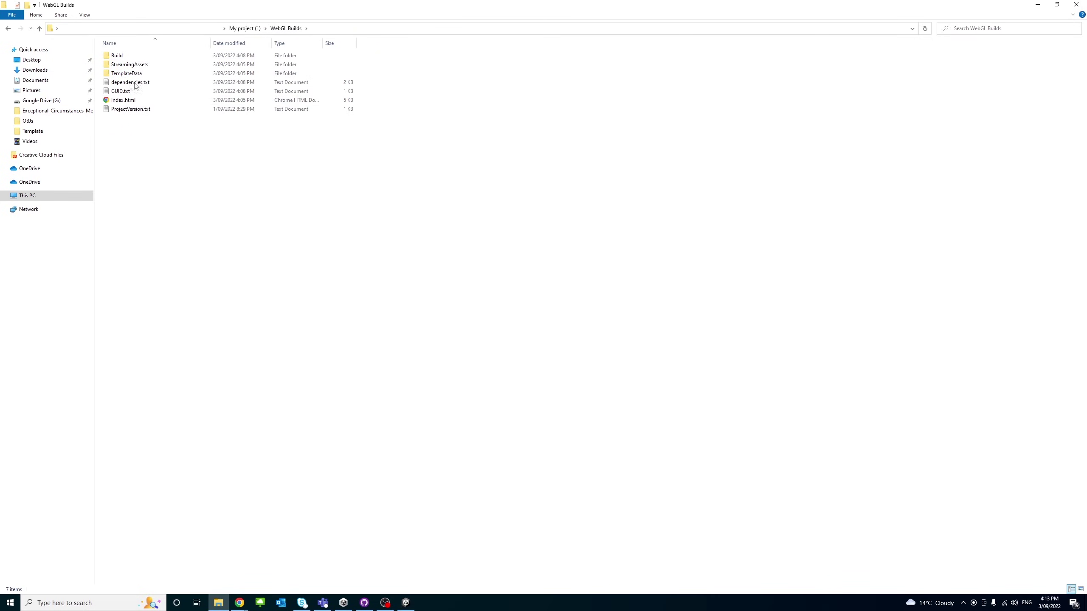
{"action": "left_click", "coordinate": [125, 102]}
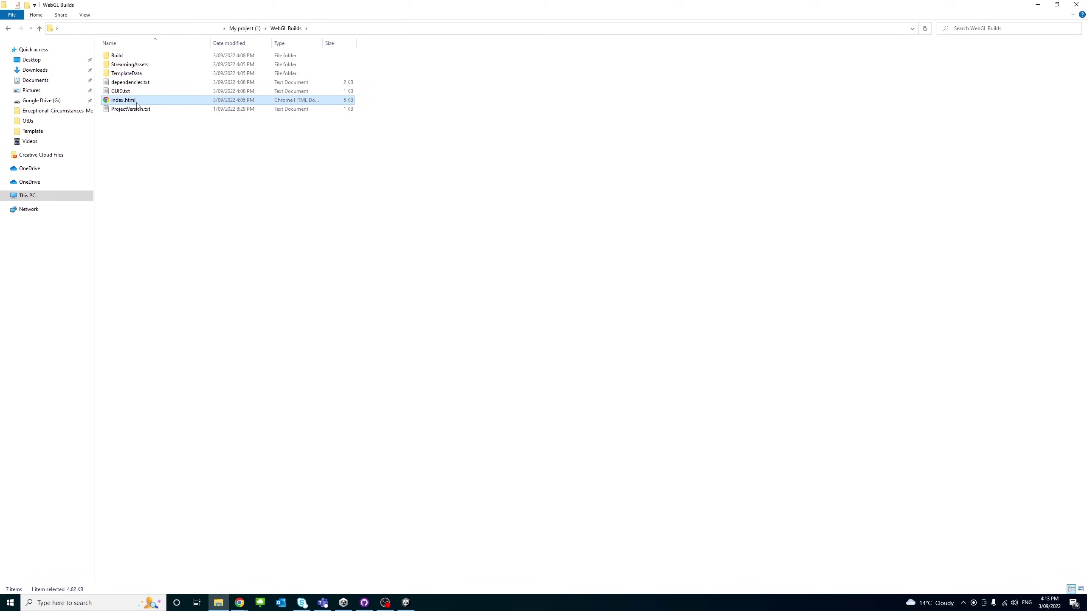